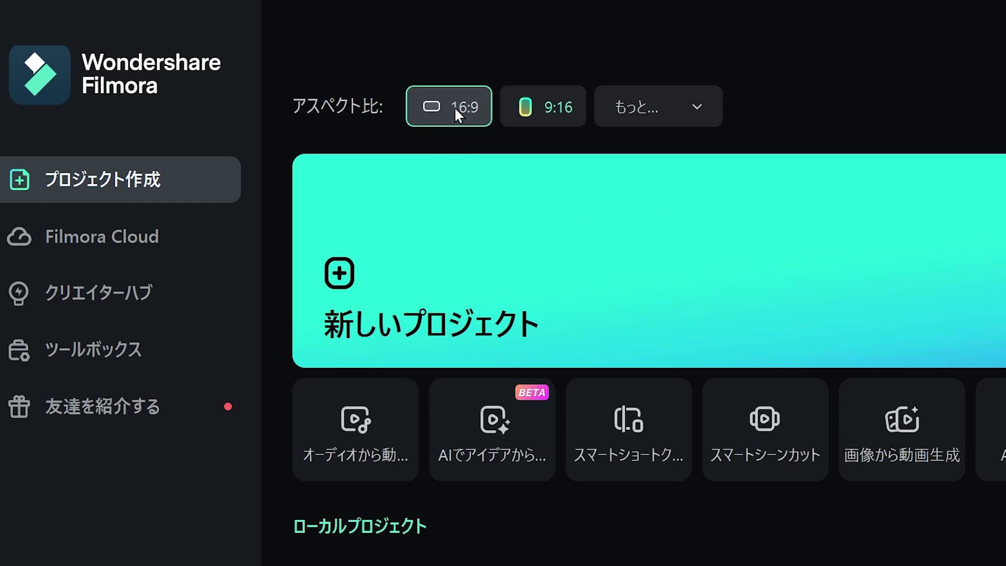
Create a new project with the 16:9 aspect ratio.
click(564, 107)
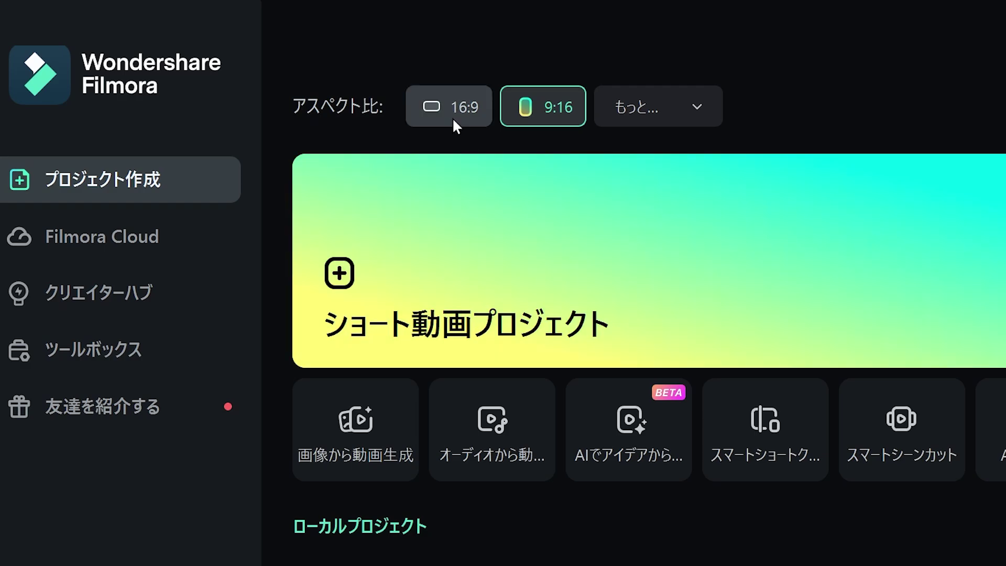
click(454, 124)
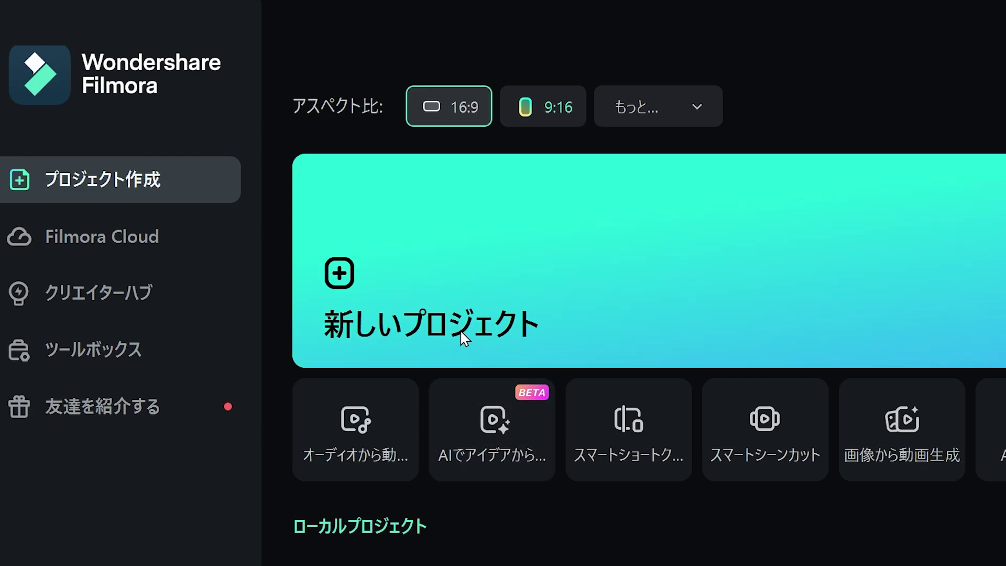
click(558, 311)
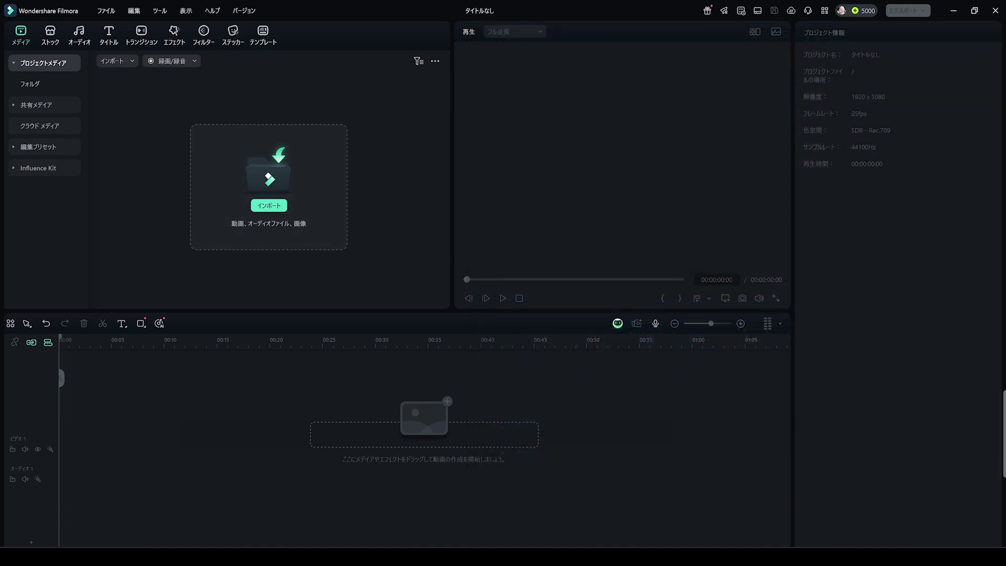
Import the dance video clips into the project media folder and dismiss the multi-camera clip tip.
drag(7, 33, 280, 197)
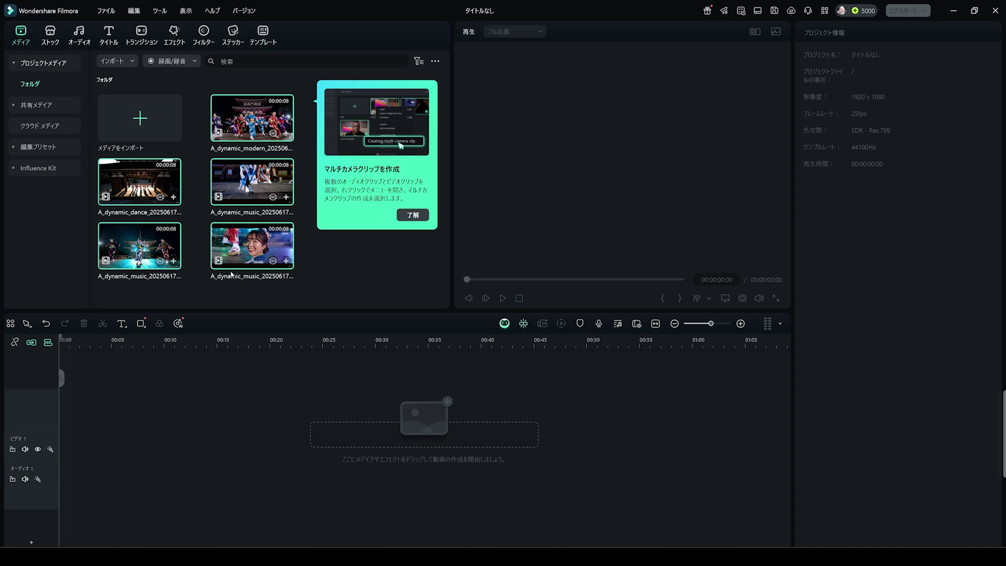
click(348, 248)
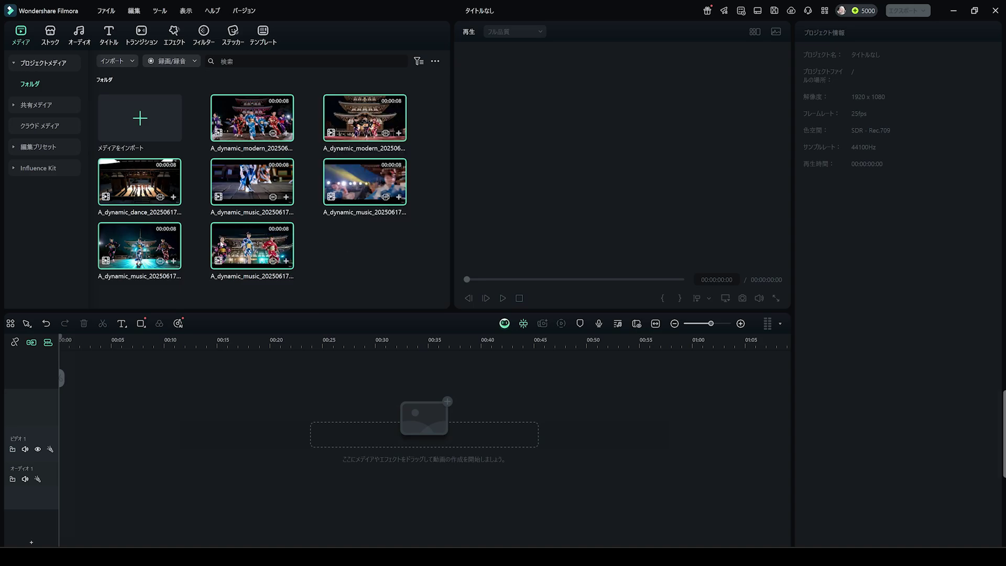
Import user guide.mp4 from the Preset Video folder, and delete it from the project media.
click(157, 129)
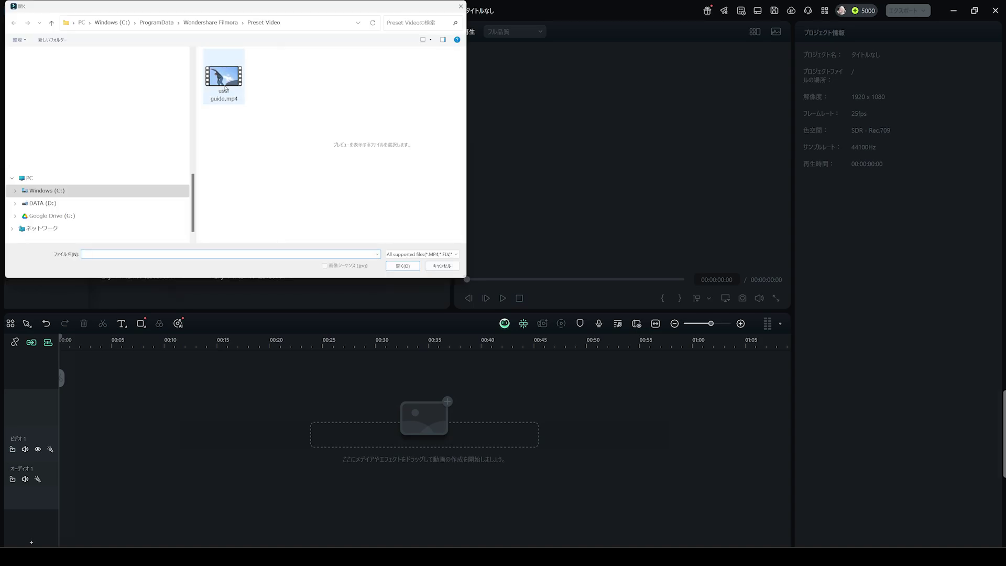
click(408, 268)
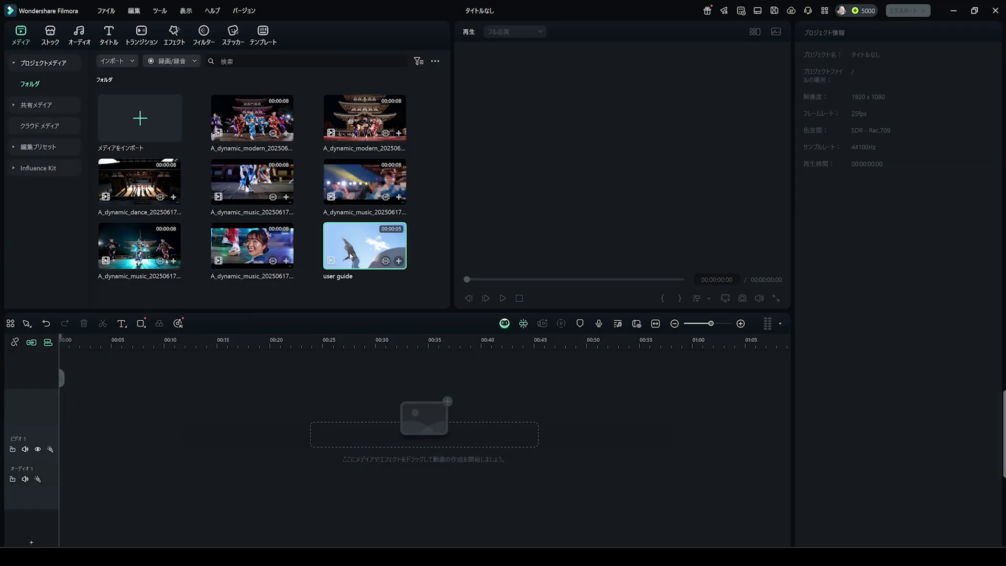
right_click(387, 248)
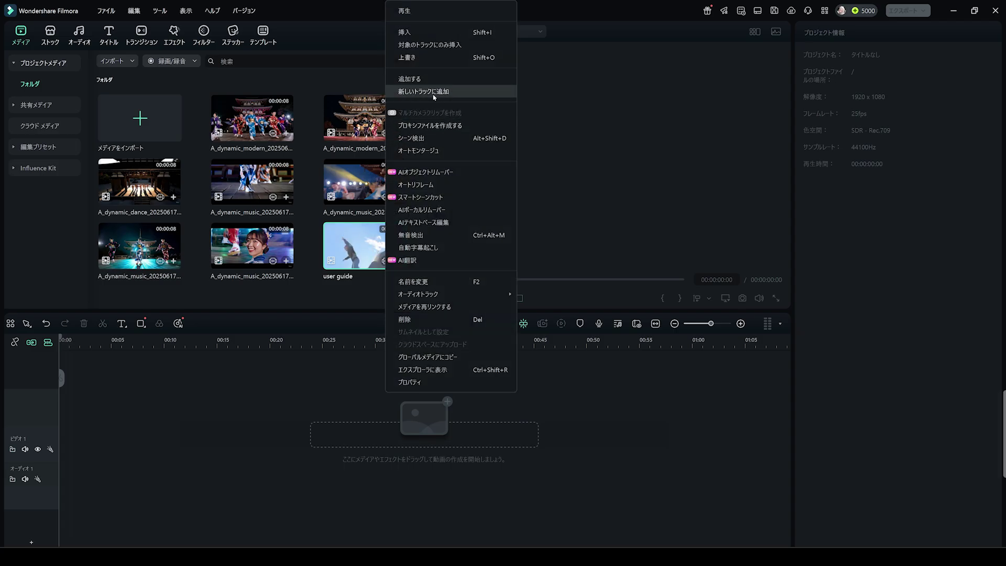
click(420, 319)
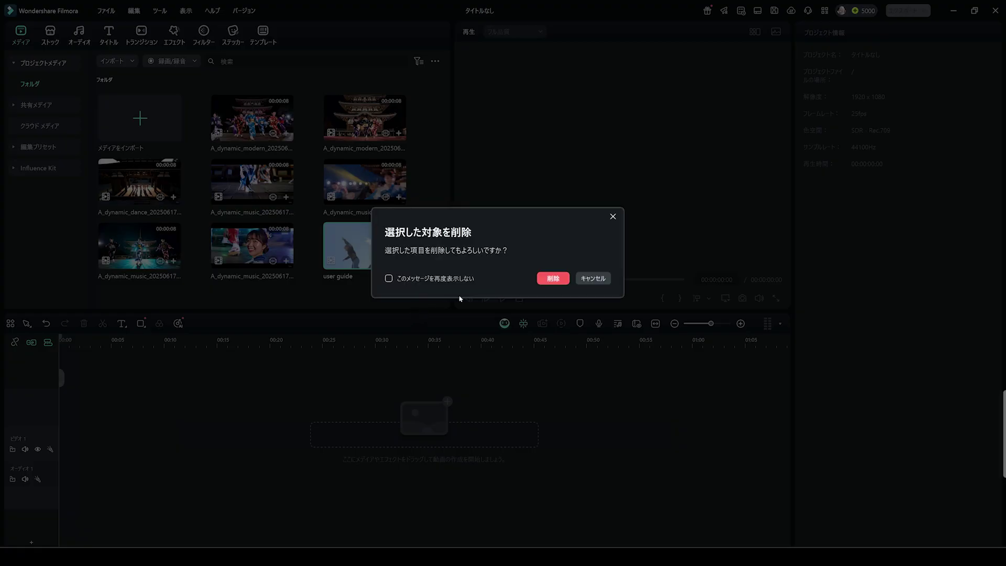
click(554, 278)
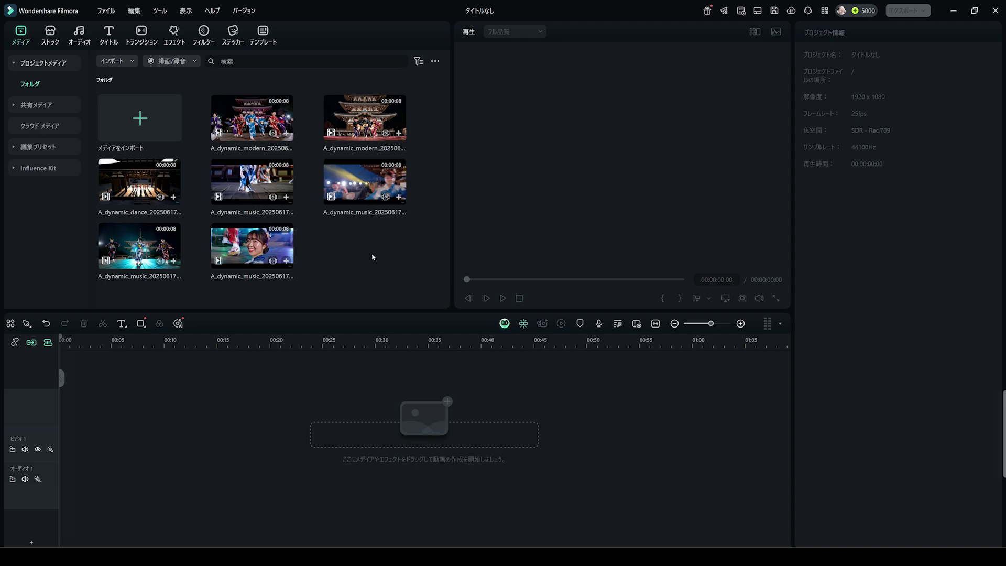
Place a dance clip on the Video 1 track, keeping the project settings at 1920 x 1080 25fps, and shift it along the track.
click(348, 180)
drag(348, 180, 148, 425)
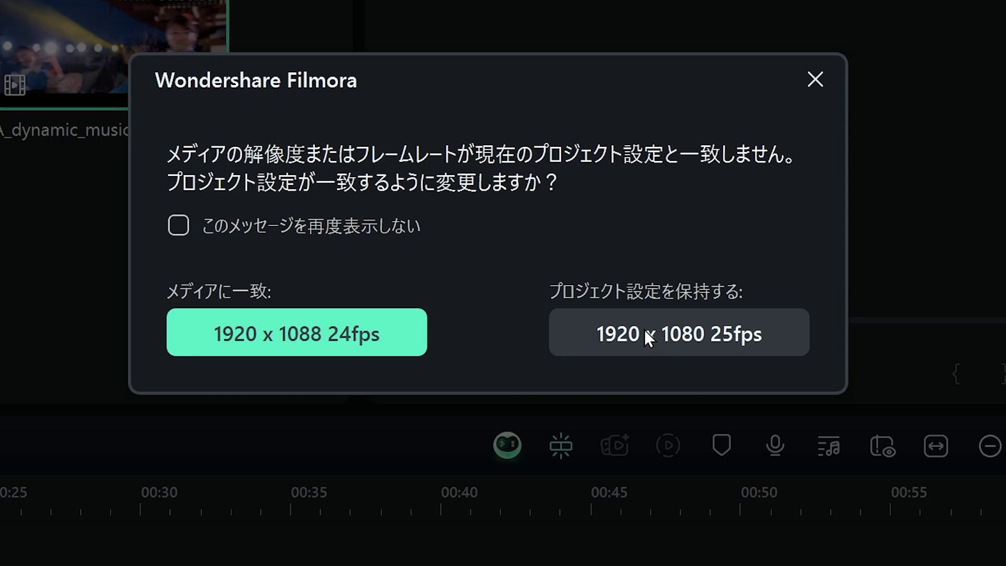
click(644, 336)
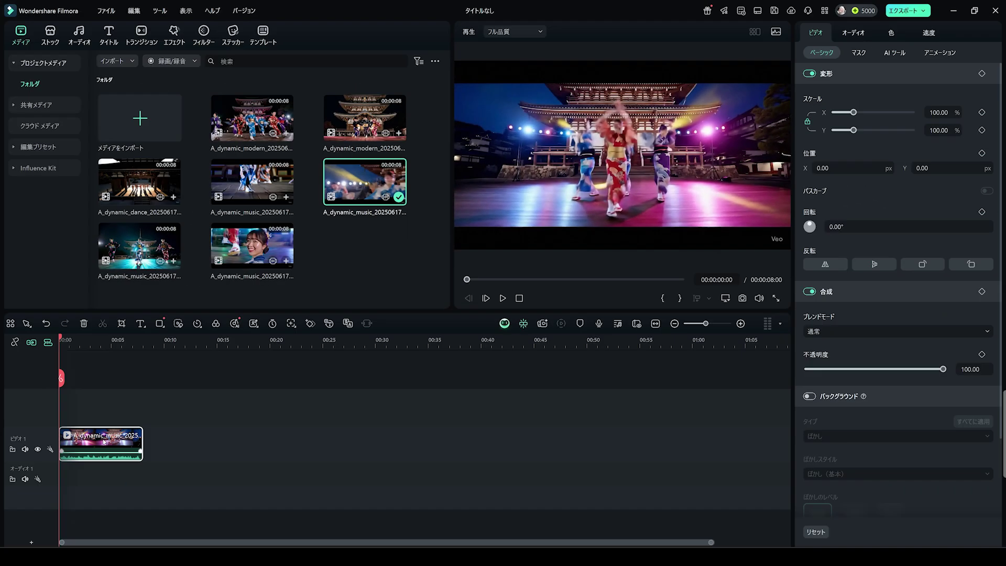
drag(103, 441, 213, 443)
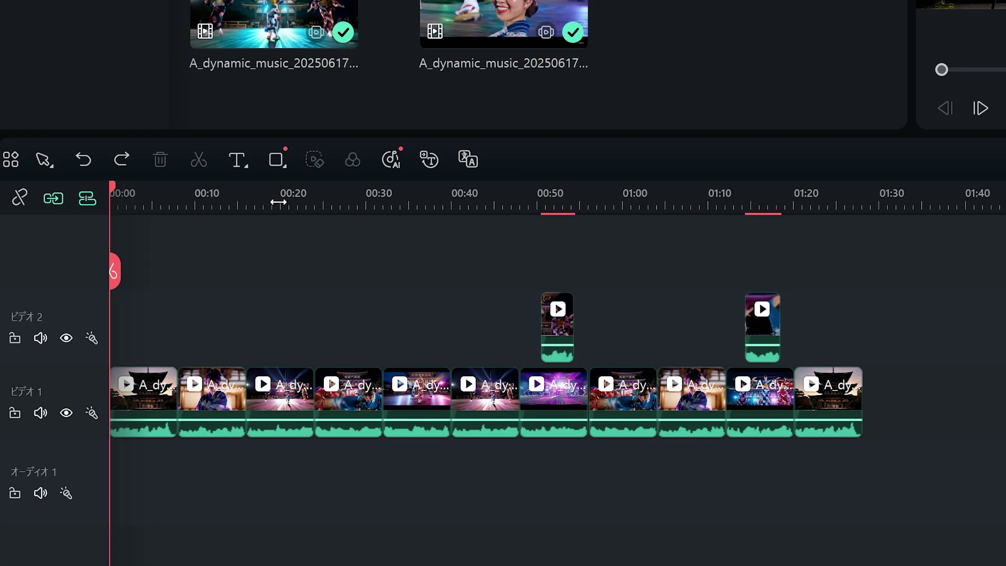
Play back the timeline and silence the third and fourth clips on Video 1 by lowering their volume to -∞ dB.
click(142, 344)
click(184, 200)
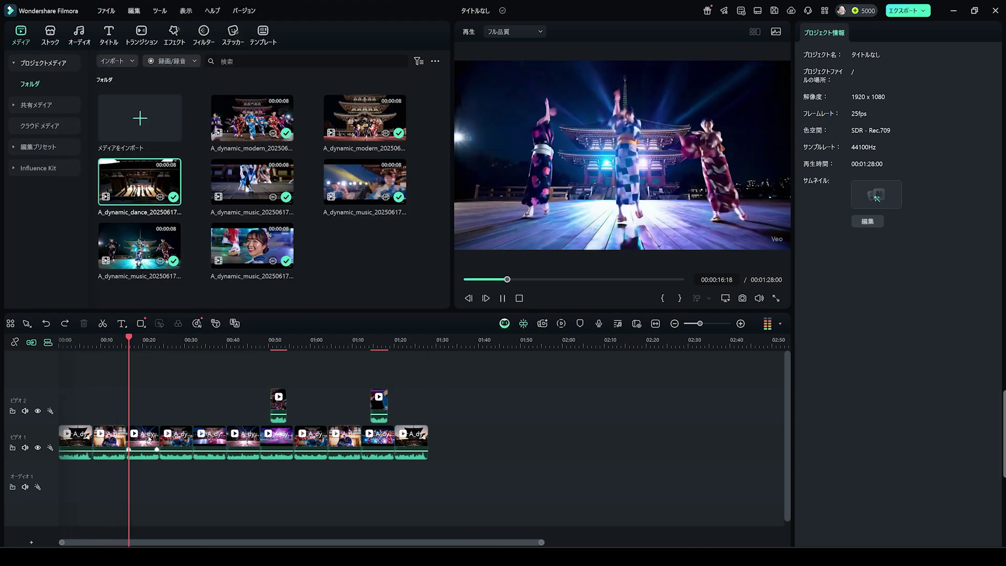
click(141, 440)
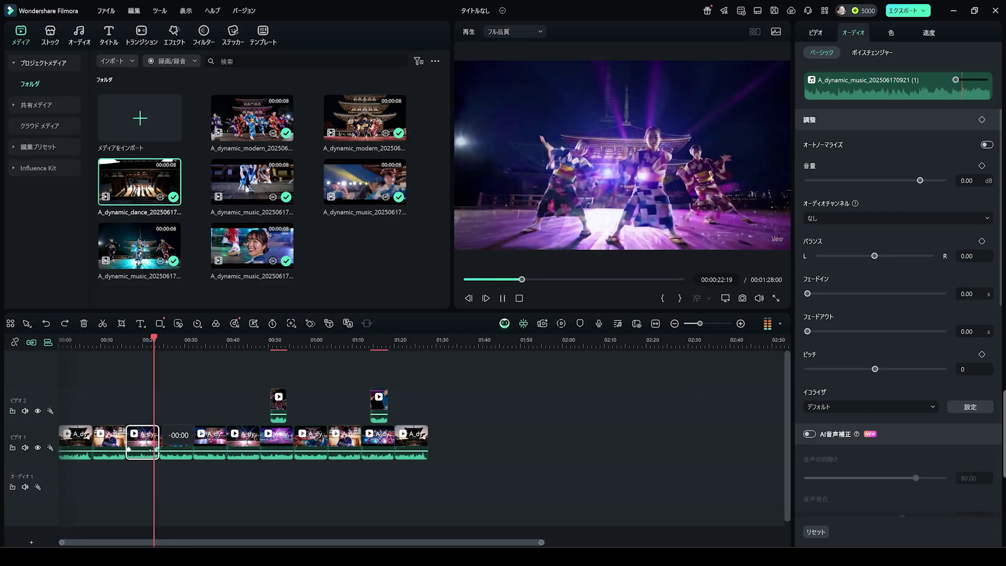
mouse_move(170, 454)
mouse_down()
mouse_move(176, 445)
mouse_move(177, 453)
mouse_up()
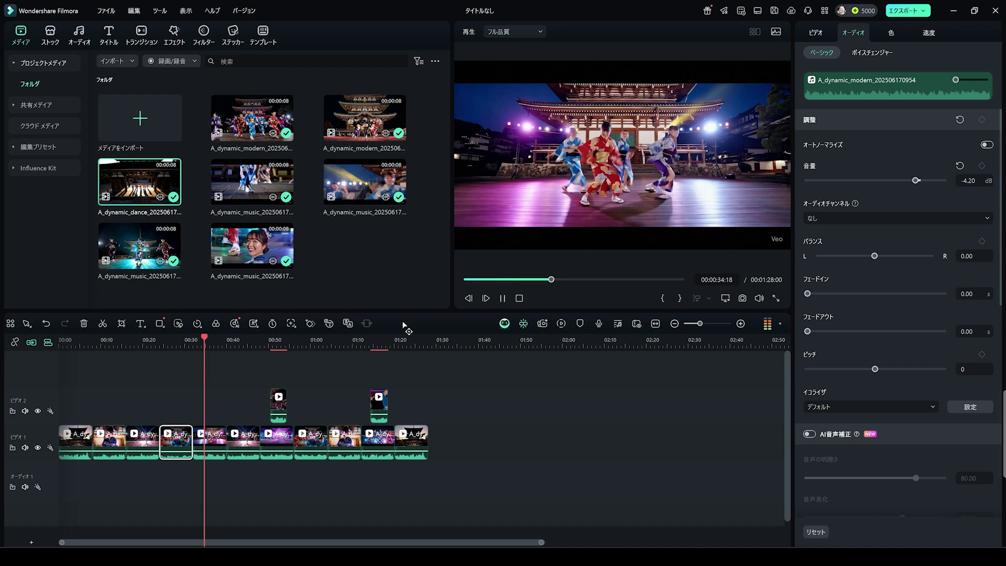
click(519, 299)
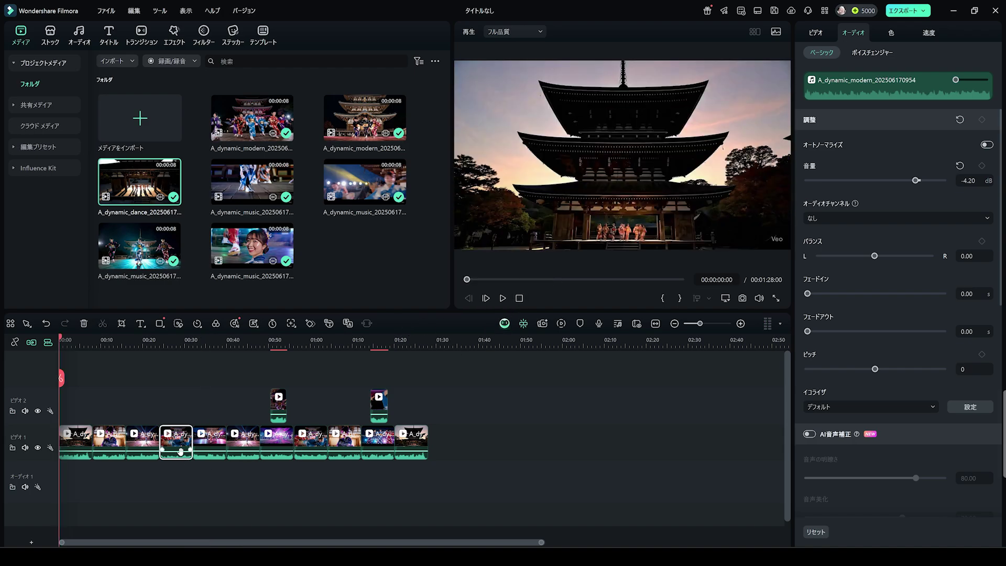
drag(181, 451, 148, 469)
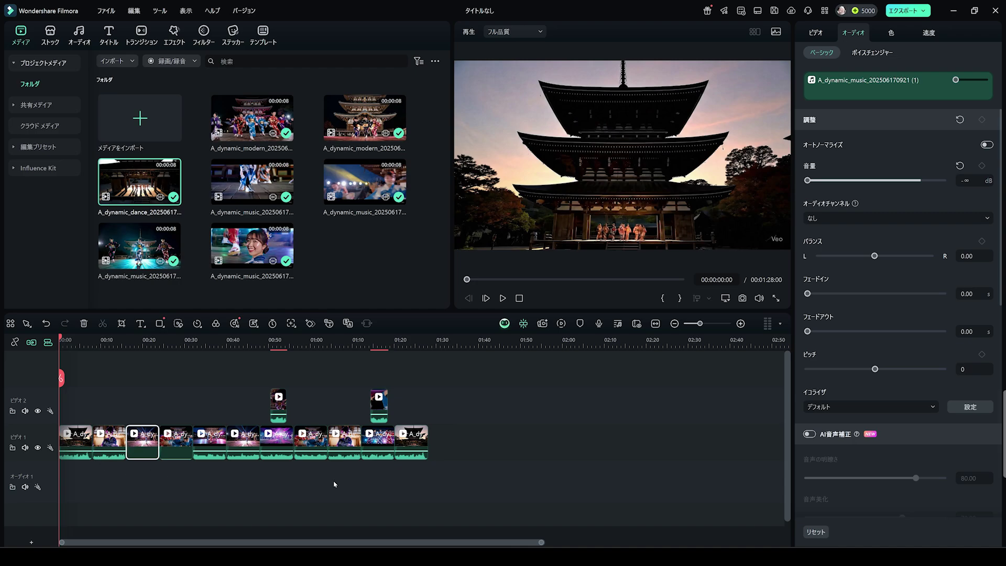
Detach the audio from all video clips on the timeline and delete the detached audio clips.
drag(447, 467, 75, 416)
right_click(281, 411)
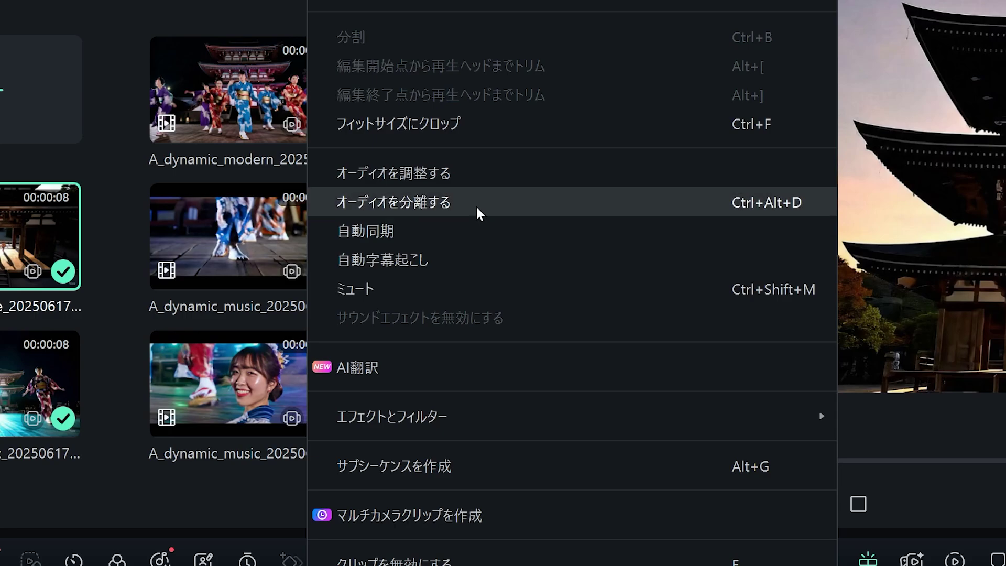
click(476, 205)
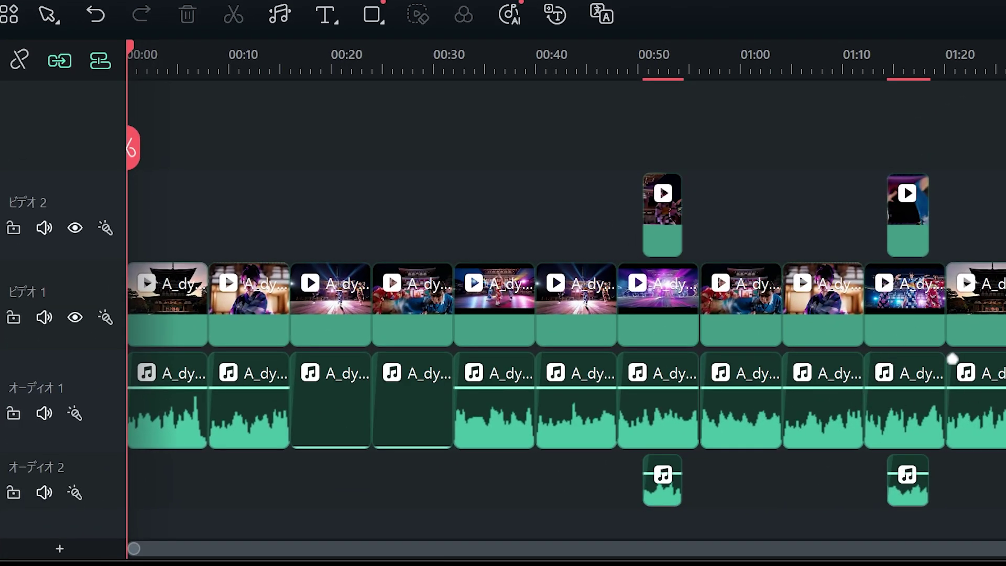
drag(996, 350, 158, 479)
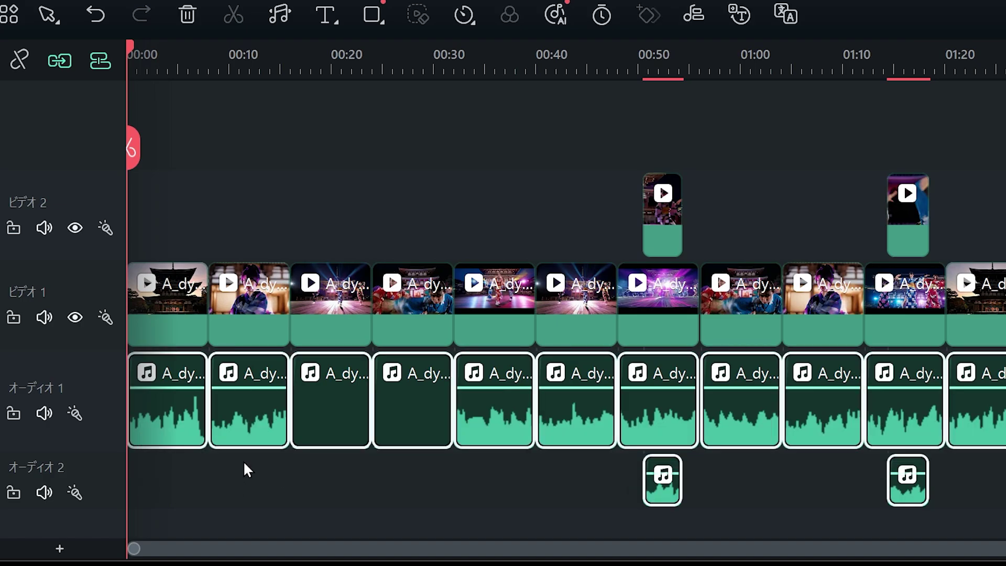
key(Delete)
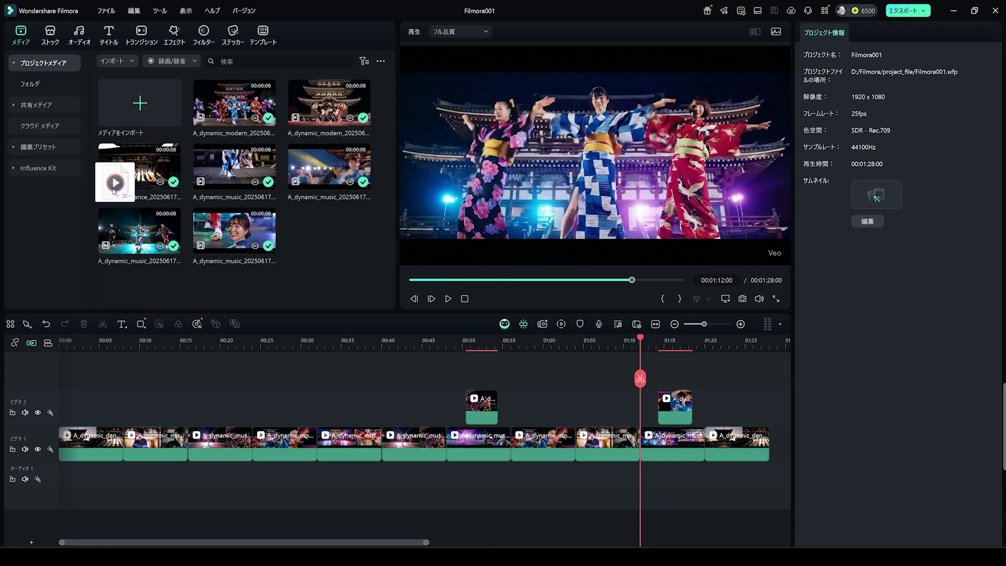
Add the song Dancing Lights of Kyoto at the start of the Audio 1 track and play the timeline from the beginning.
drag(103, 189, 45, 474)
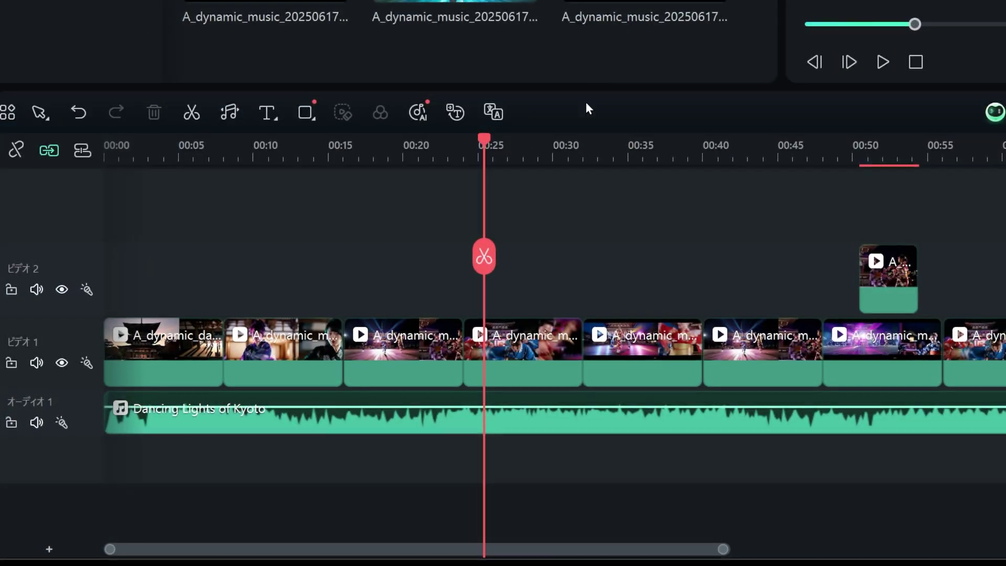
drag(493, 256, 83, 249)
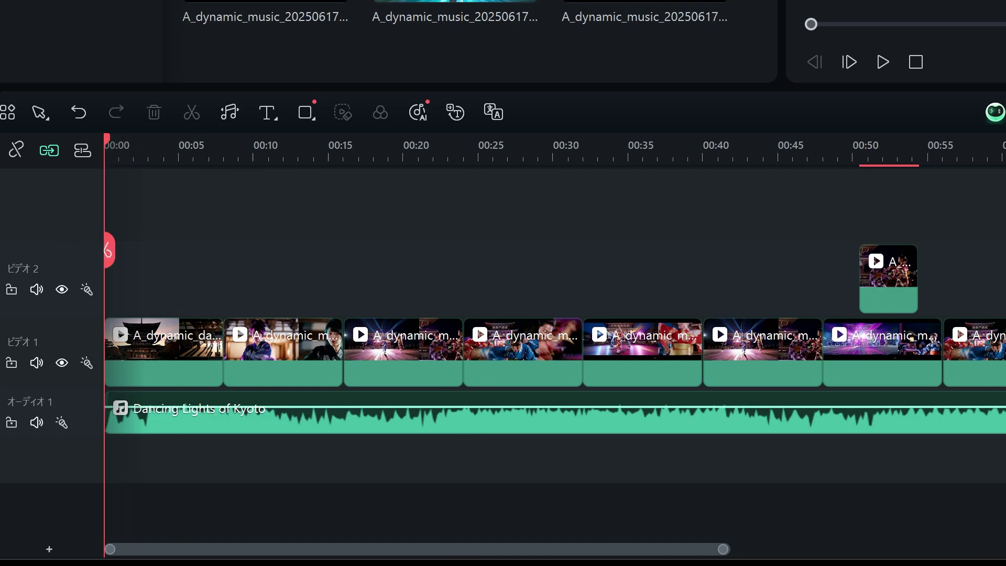
click(881, 61)
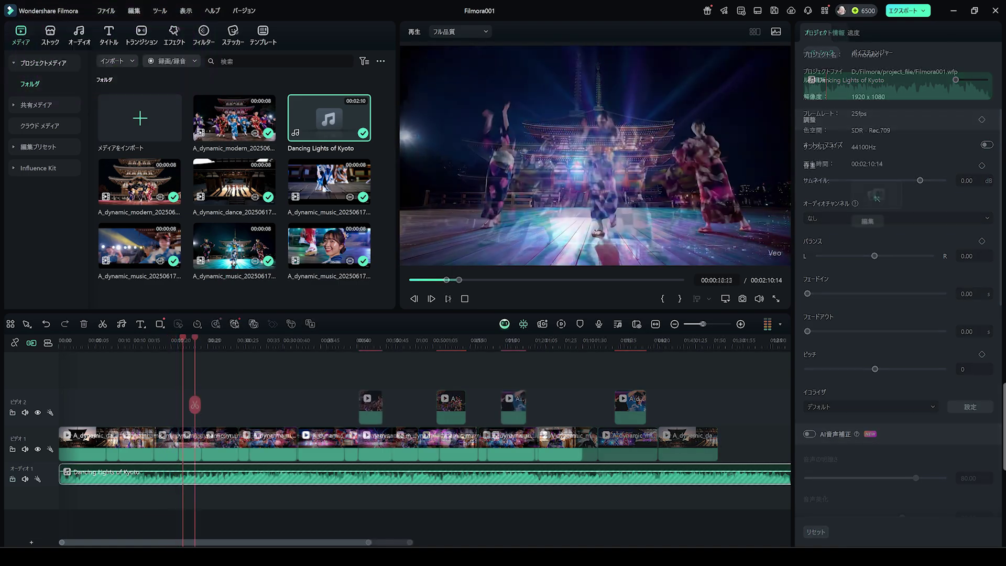
key(space)
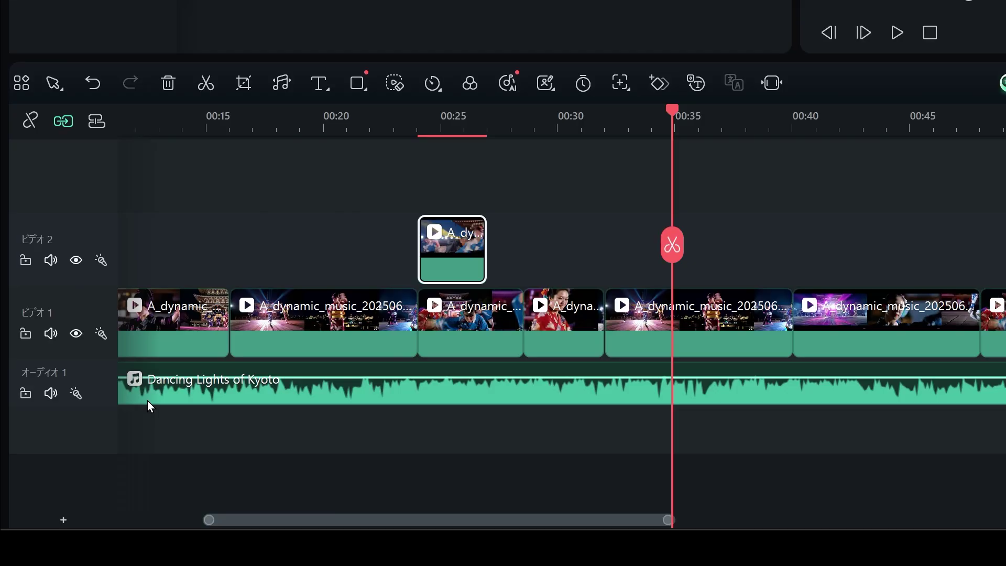
Lock the Audio 1 track holding Dancing Lights of Kyoto.
click(73, 483)
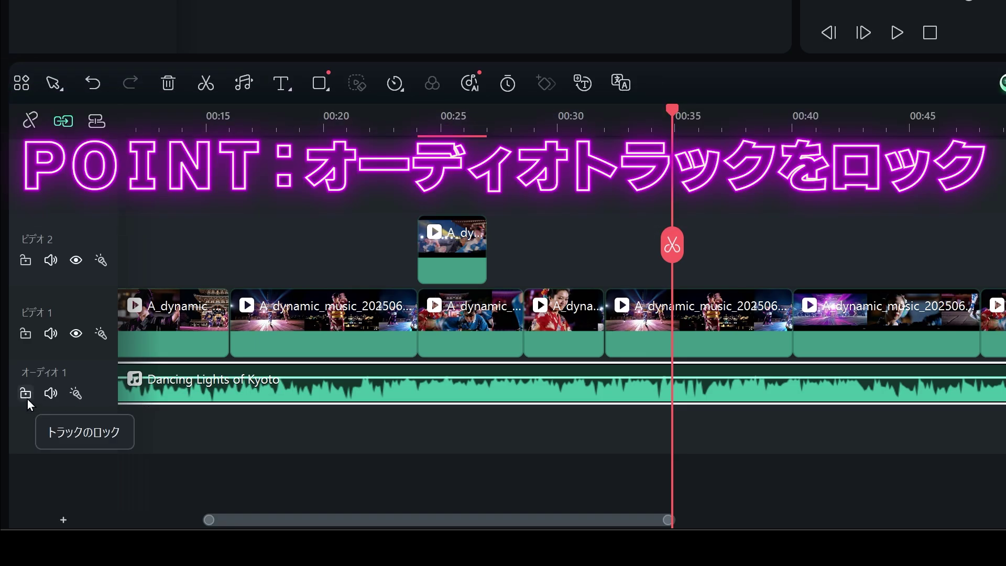
click(27, 398)
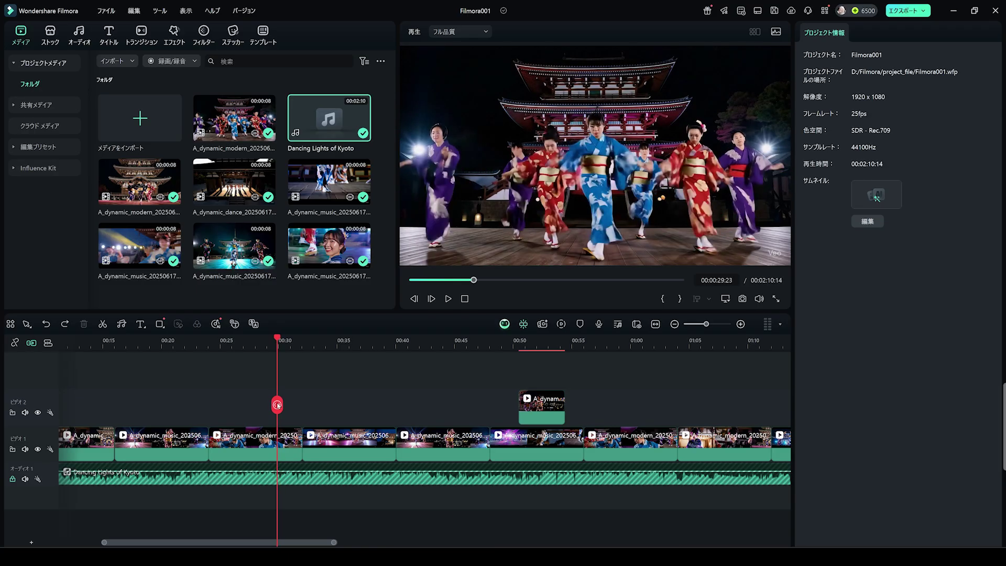
Split the fourth clip on Video 1 at about 28 seconds and select each half to check the cut.
drag(276, 405, 263, 406)
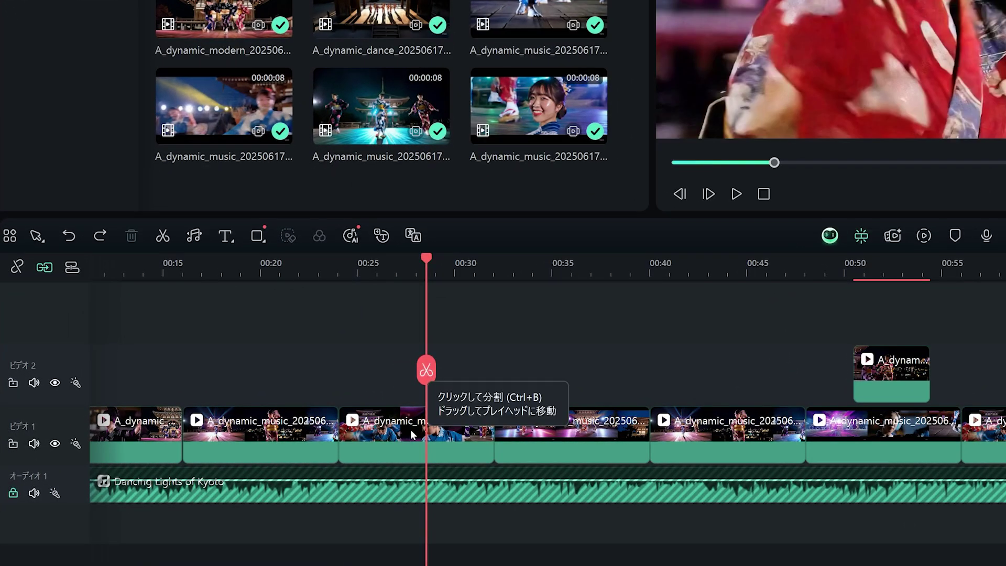
click(427, 379)
click(428, 376)
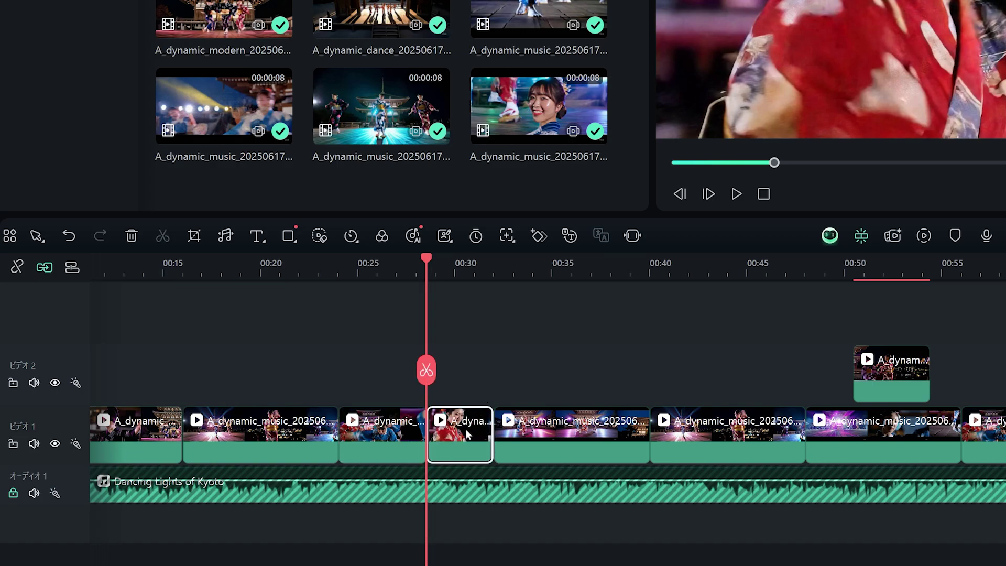
click(415, 377)
drag(415, 377, 402, 377)
click(419, 433)
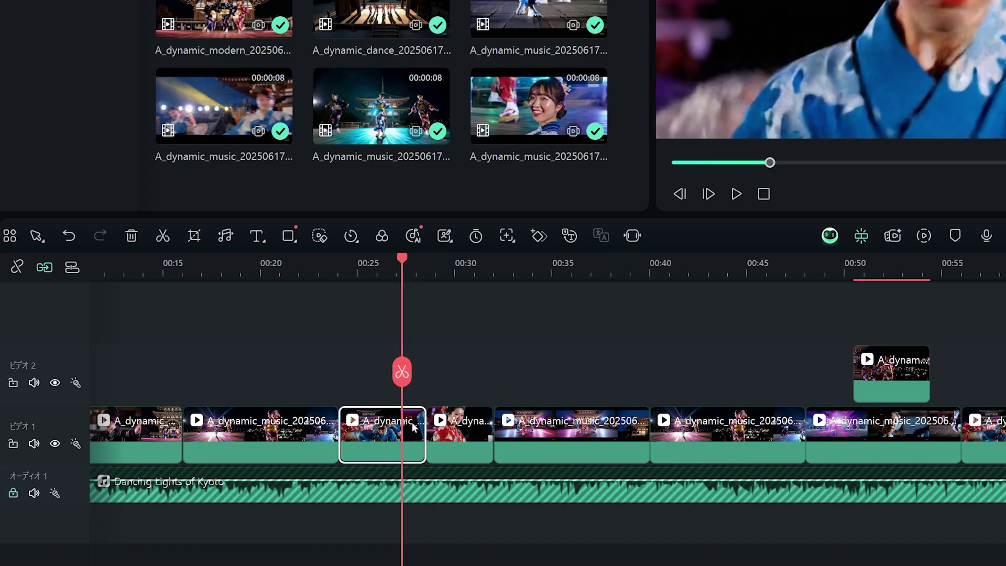
click(449, 435)
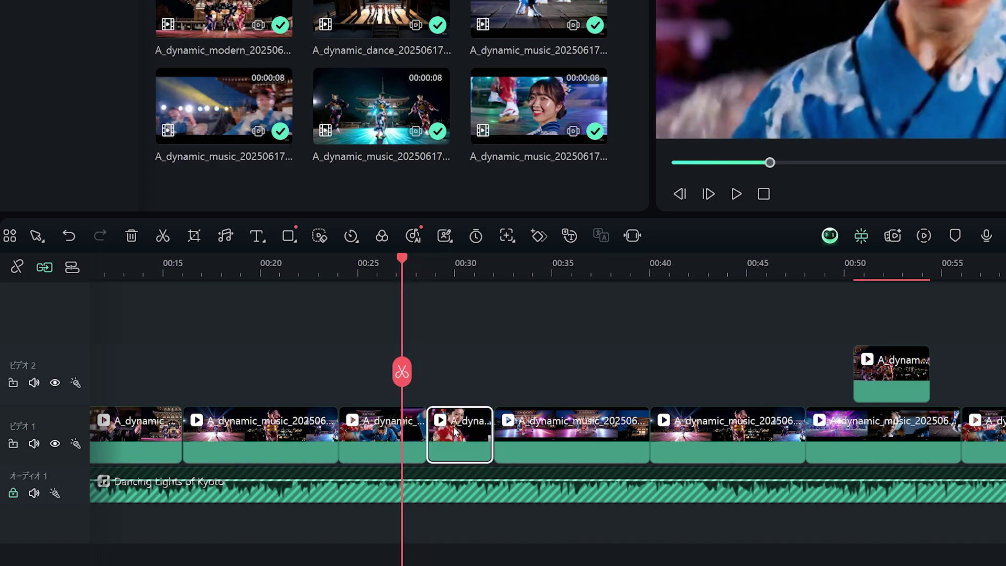
Trim the end of the Video 1 clip starting at about 32 seconds to 00:00:39:18 and shorten its beginning.
click(631, 414)
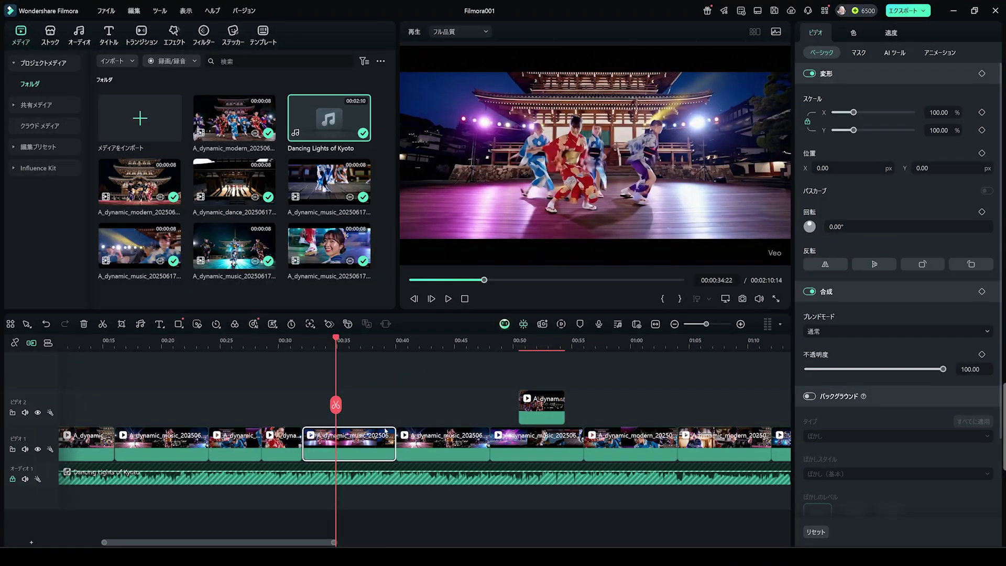
mouse_move(395, 439)
mouse_down()
mouse_move(343, 441)
mouse_move(394, 439)
mouse_up()
drag(304, 440, 363, 443)
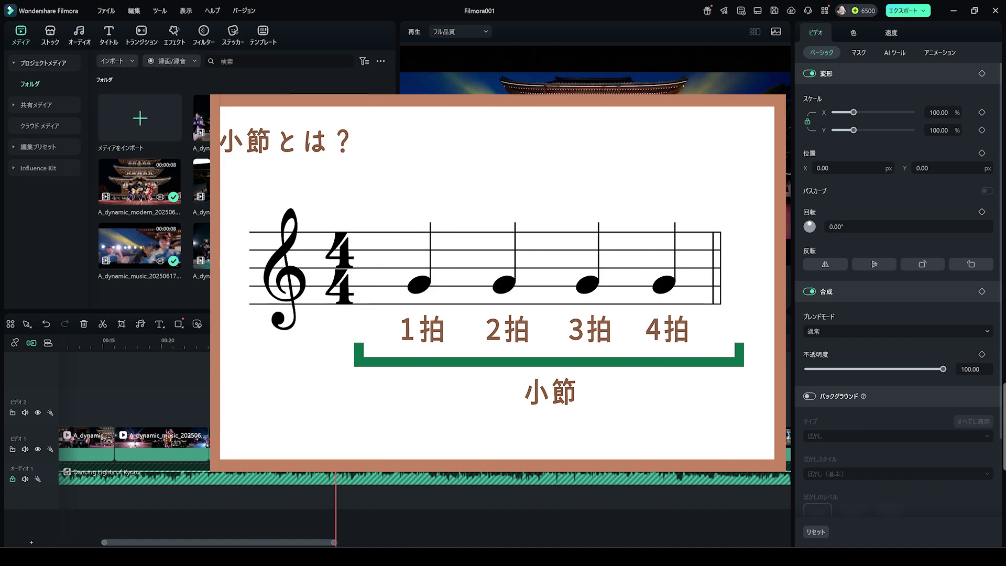
click(261, 388)
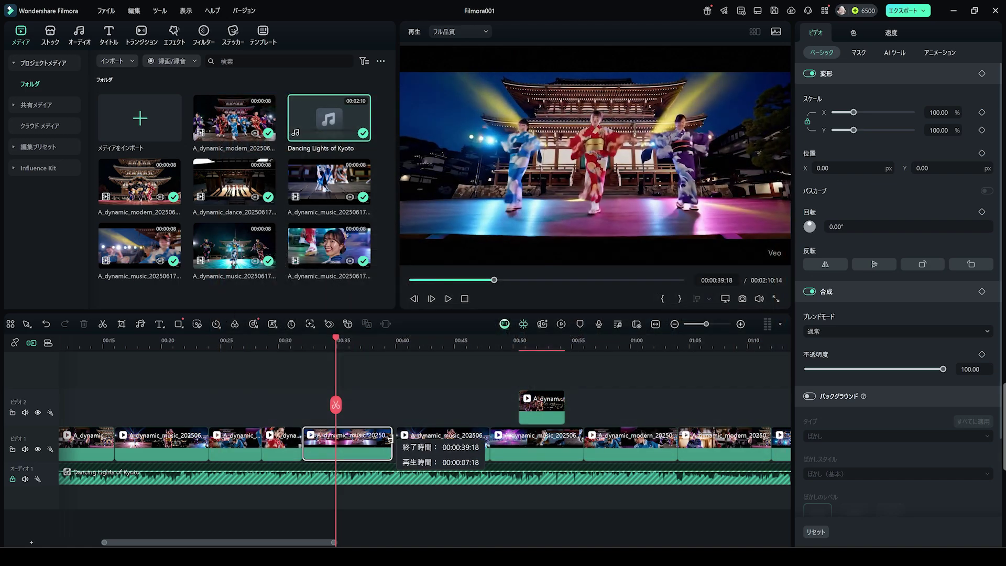
drag(303, 443, 361, 443)
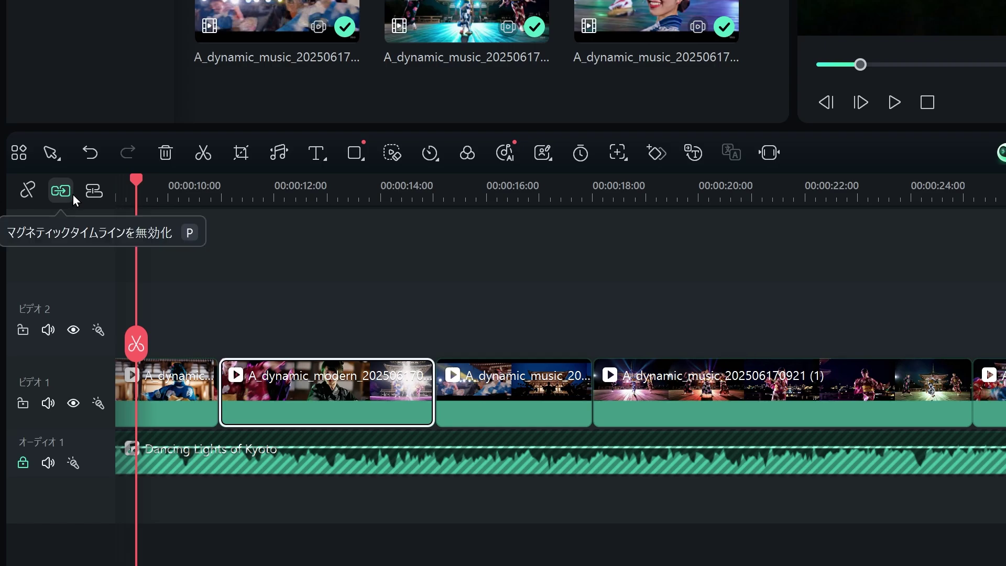
Move the A_dynamic_modern clip at about 11 seconds from Video 1 up to Video 2, with the magnetic timeline temporarily off.
click(73, 194)
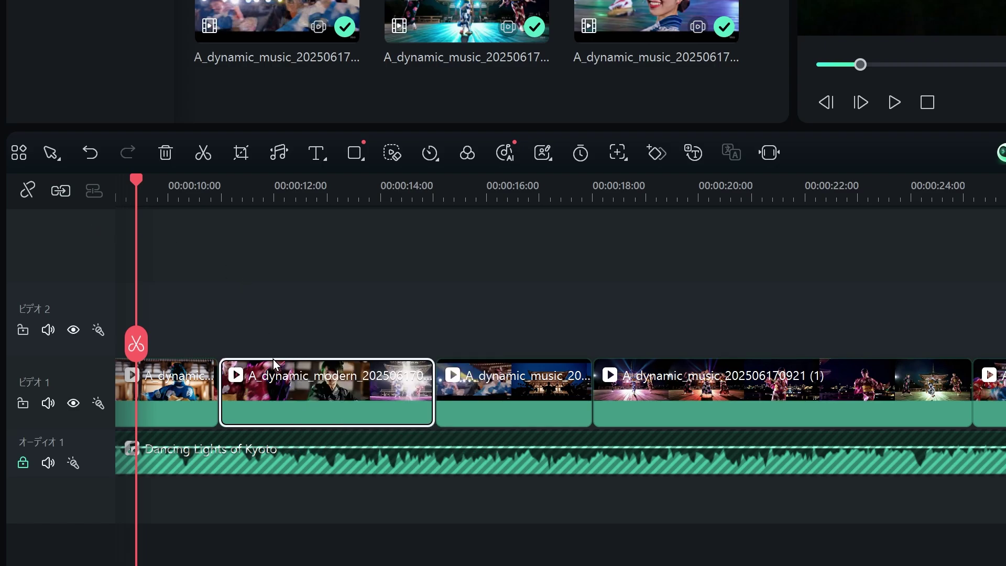
drag(272, 363, 274, 299)
click(60, 191)
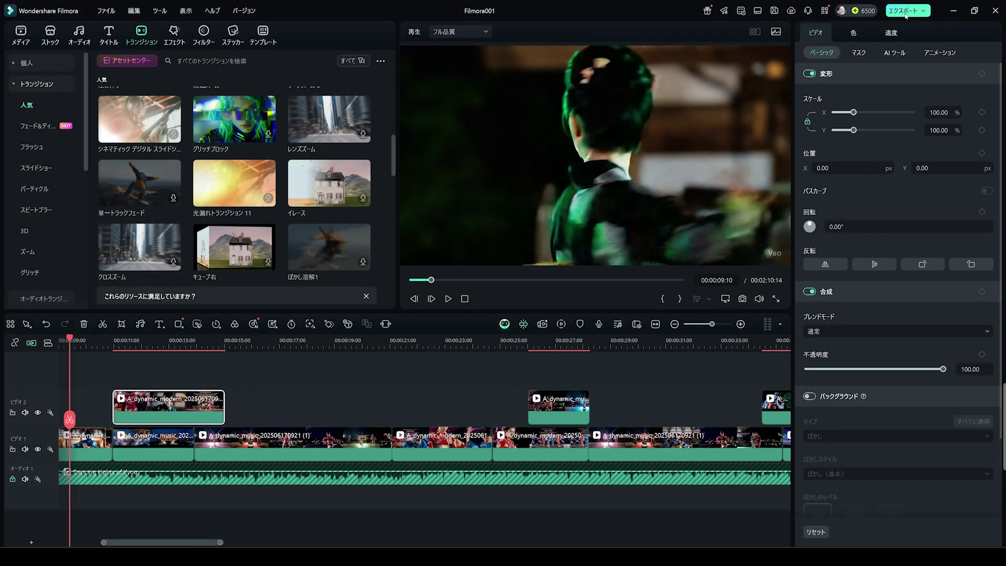
Open the export settings for Filmora001 and turn on backing up to the cloud.
key(ctrl+e)
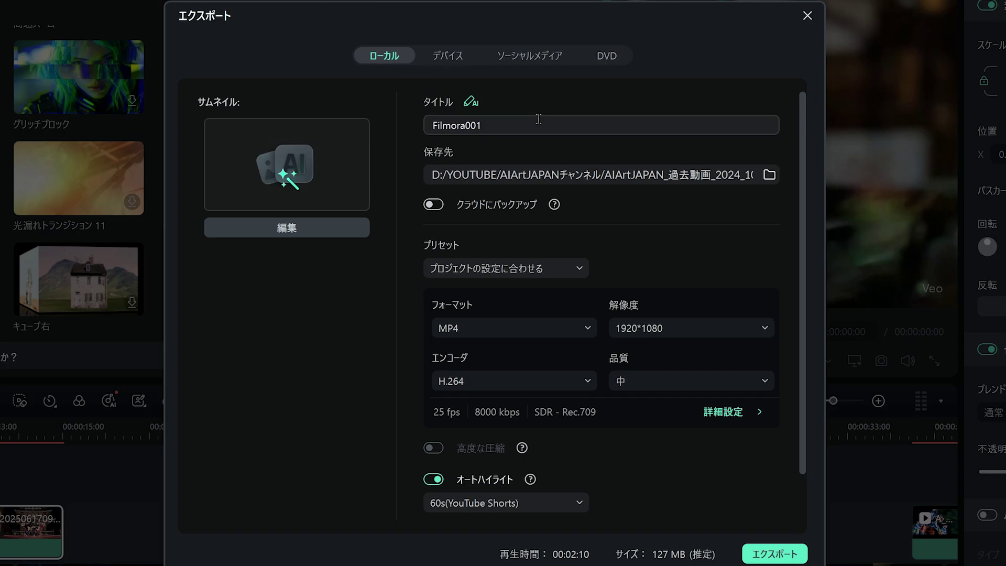
click(515, 177)
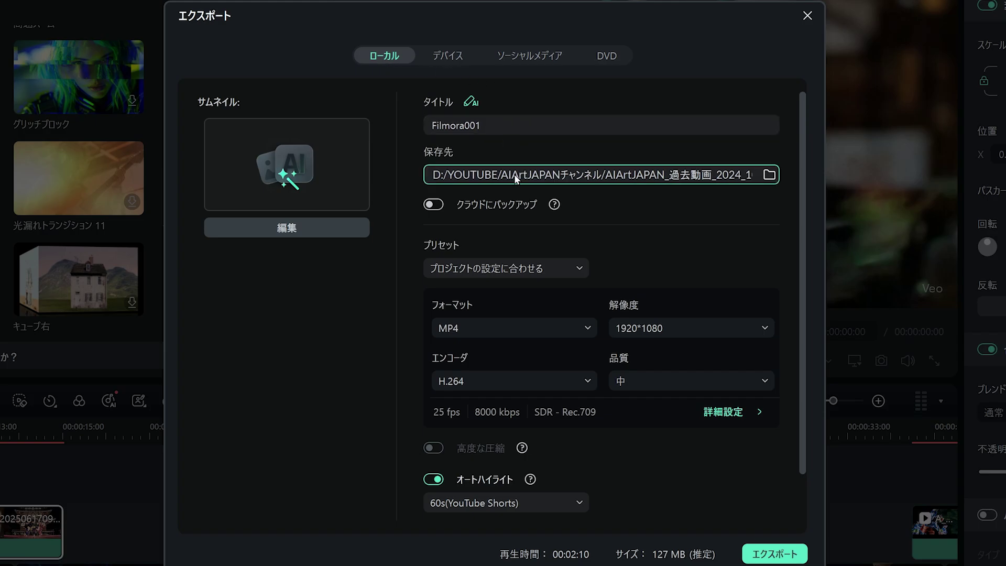
click(438, 208)
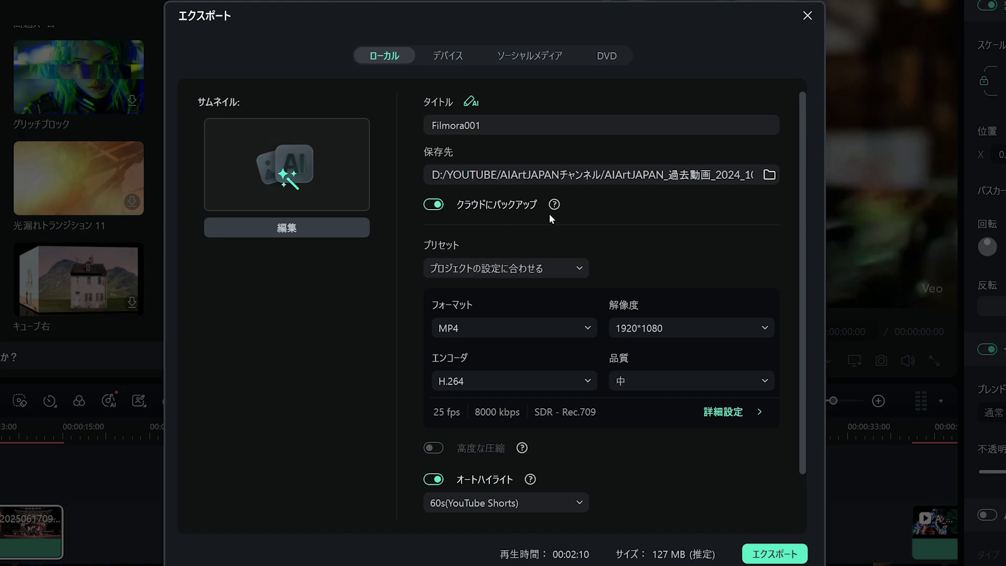
mouse_move(554, 209)
Keep the auto highlight length at 60s(YouTube Shorts) and start the local export of the video.
scroll(585, 436, down, 1)
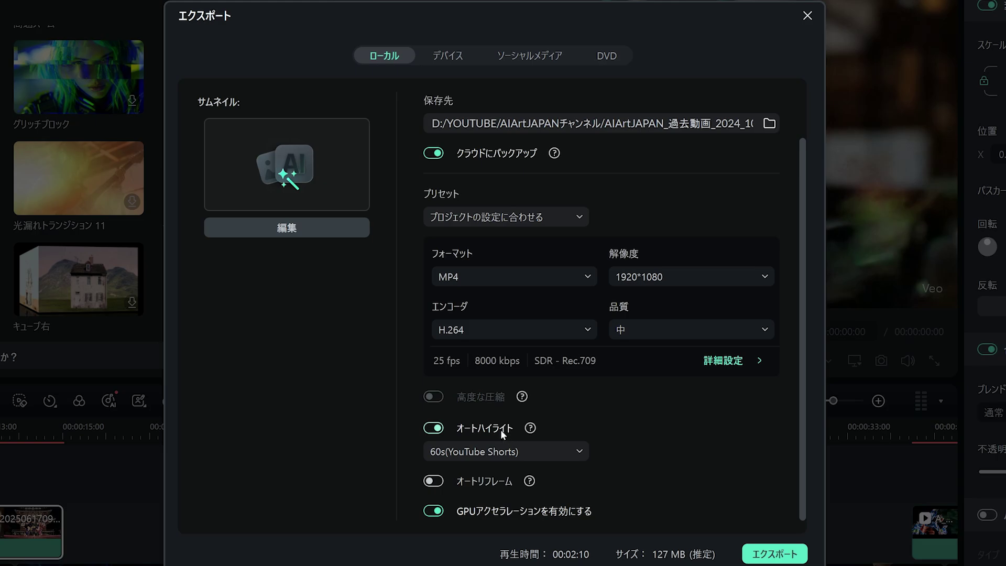
mouse_move(526, 429)
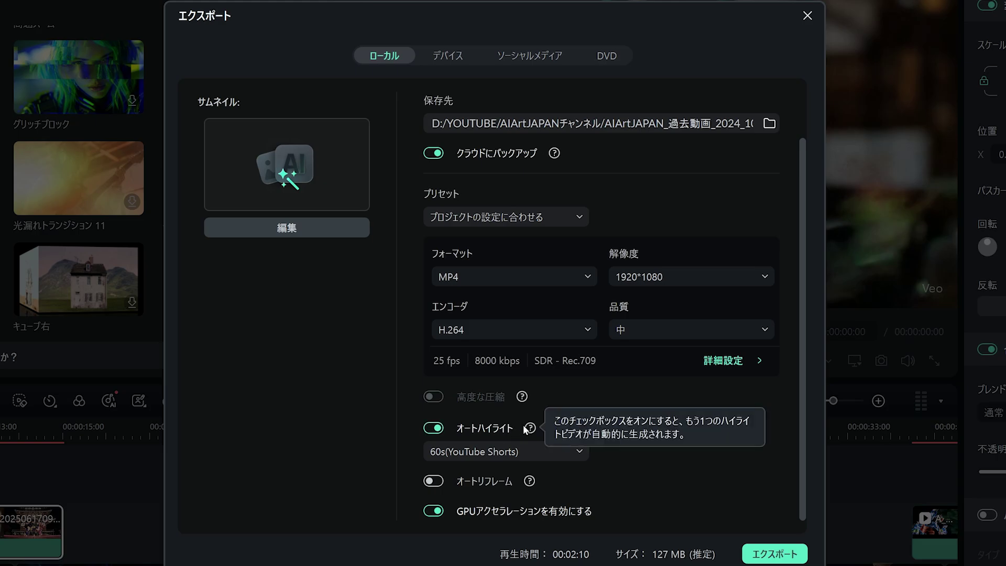
click(574, 456)
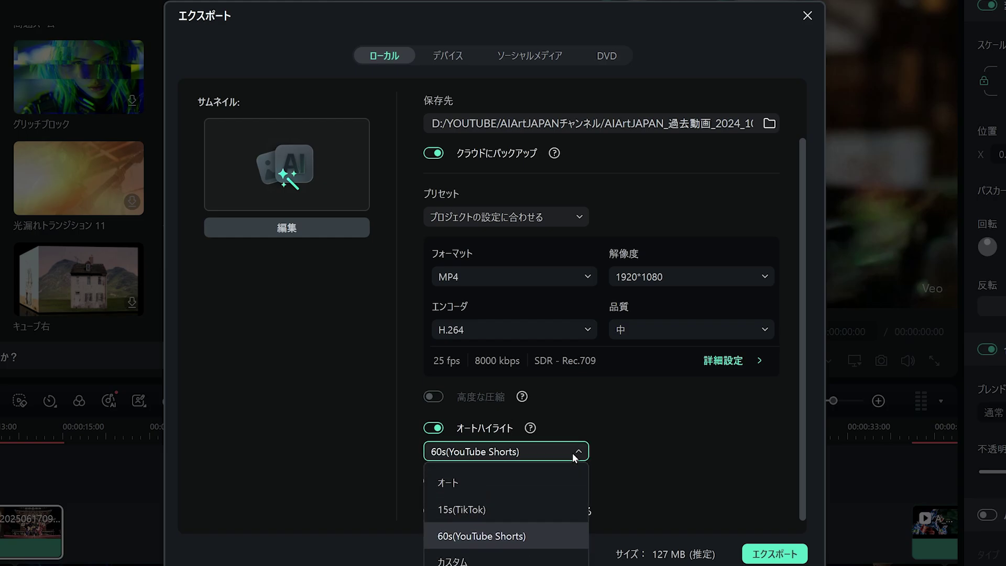
click(632, 464)
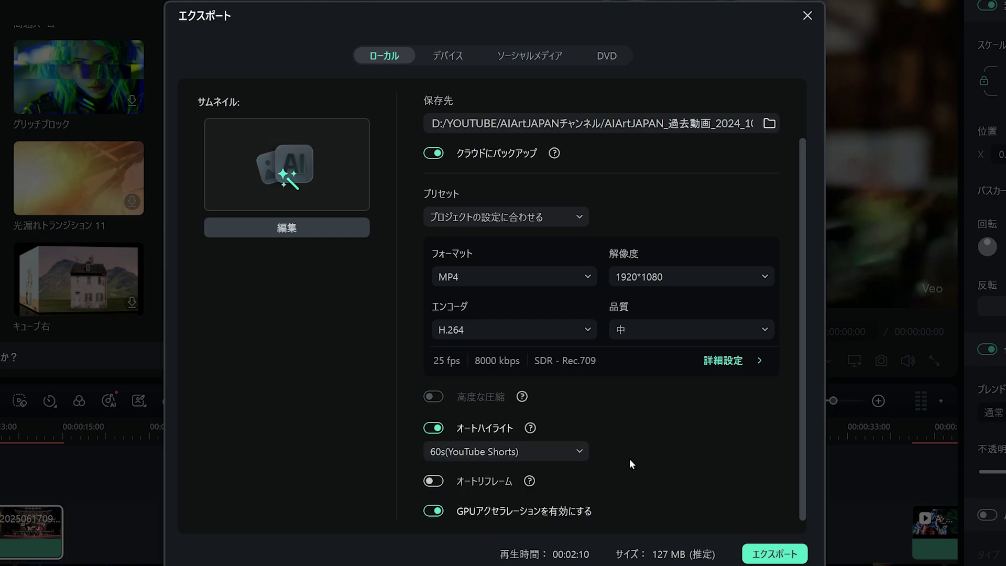
click(775, 554)
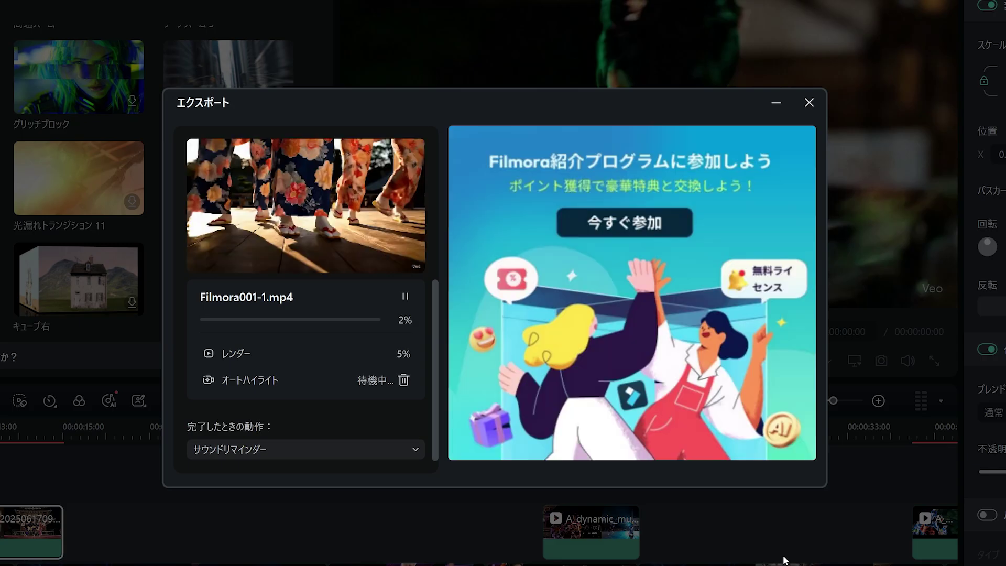